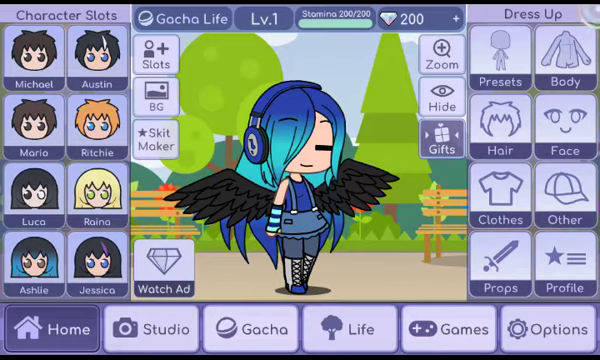
Exit Gacha Life from Options, confirming Yes in the 'Close Gacha Life?' dialog
click(545, 329)
click(335, 236)
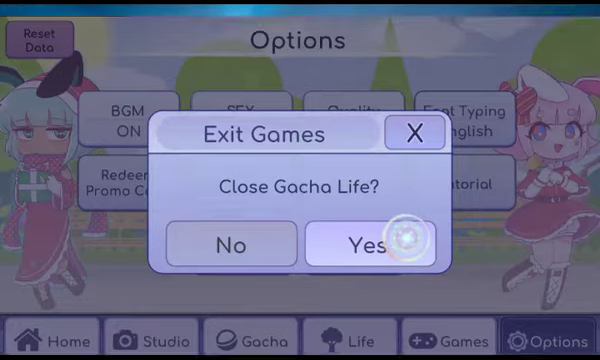
click(408, 228)
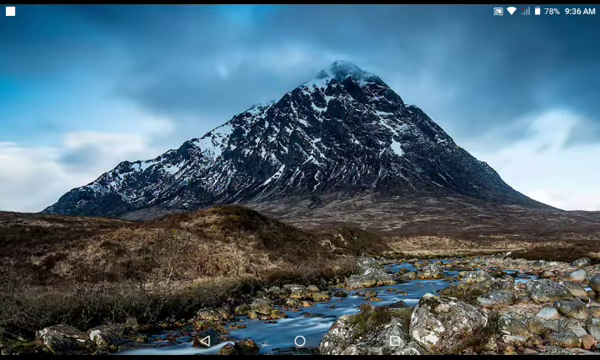
drag(300, 5, 300, 150)
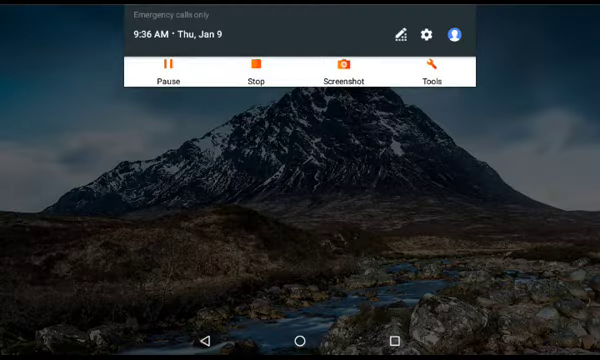
click(432, 70)
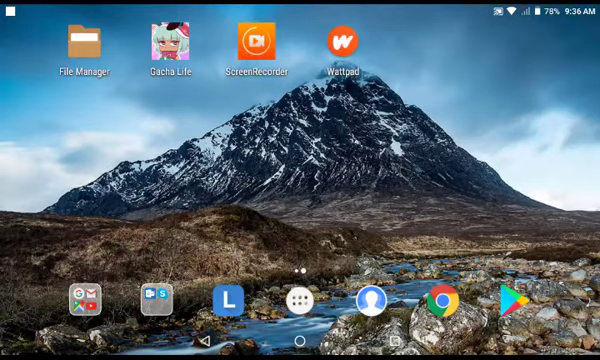
drag(300, 3, 300, 150)
Open and dismiss the recorder's Recording tools settings, then swipe to the left home screen page
click(431, 72)
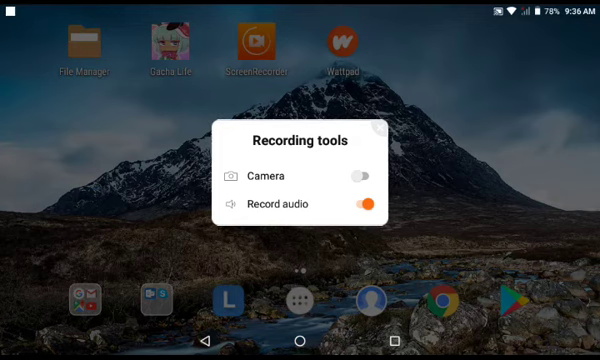
key(Escape)
mouse_move(150, 180)
mouse_down()
mouse_move(450, 180)
mouse_move(150, 180)
mouse_up()
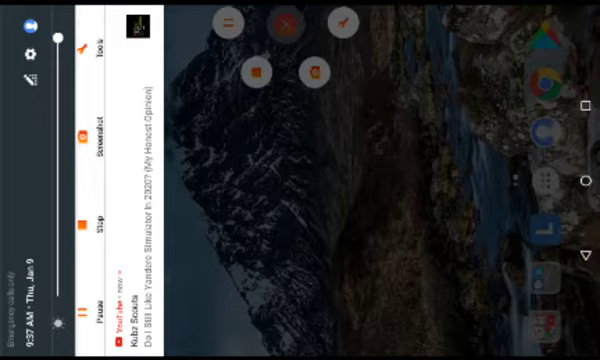
Close the notification shade and toggle the floating recorder bubble's menu several times, leaving it expanded
click(300, 180)
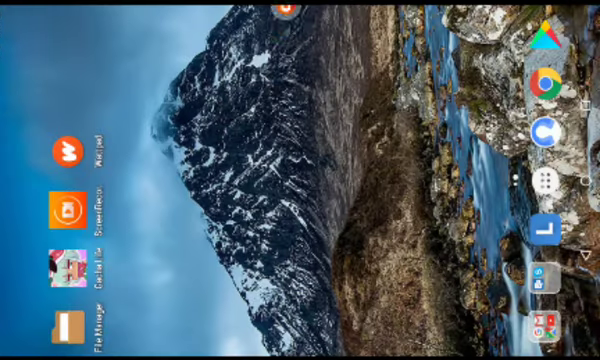
click(285, 10)
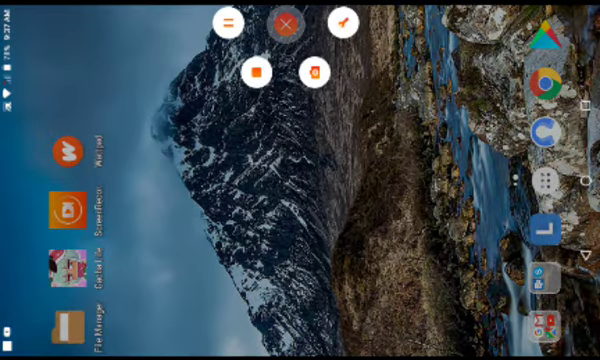
click(285, 26)
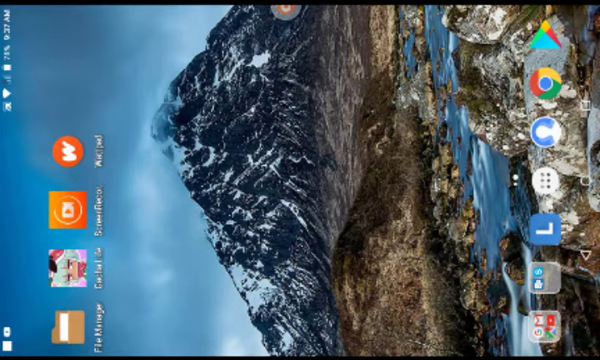
click(285, 10)
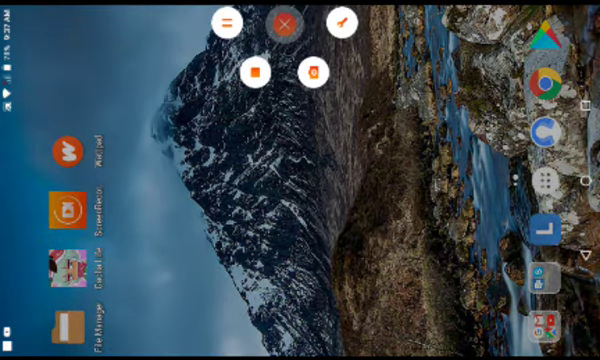
click(285, 24)
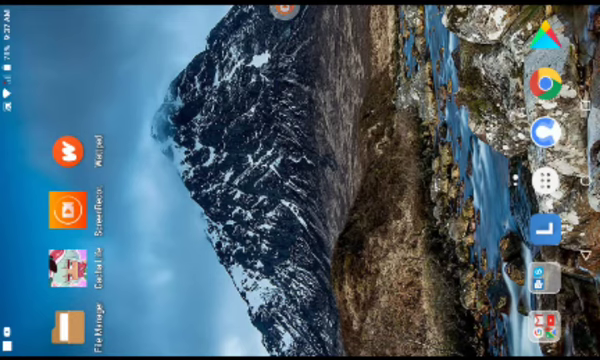
click(285, 10)
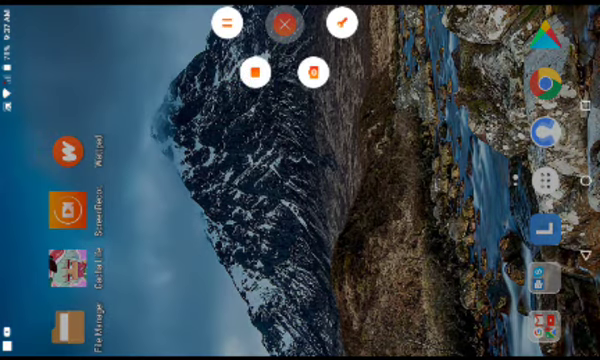
click(285, 24)
click(284, 16)
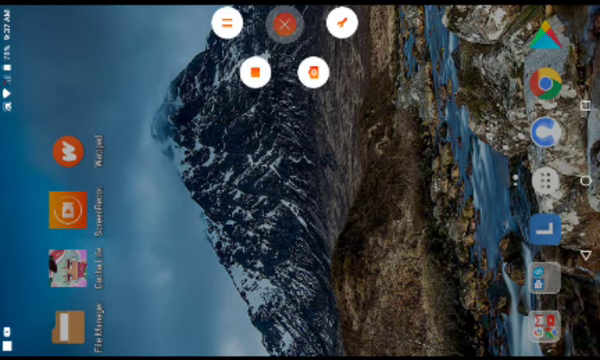